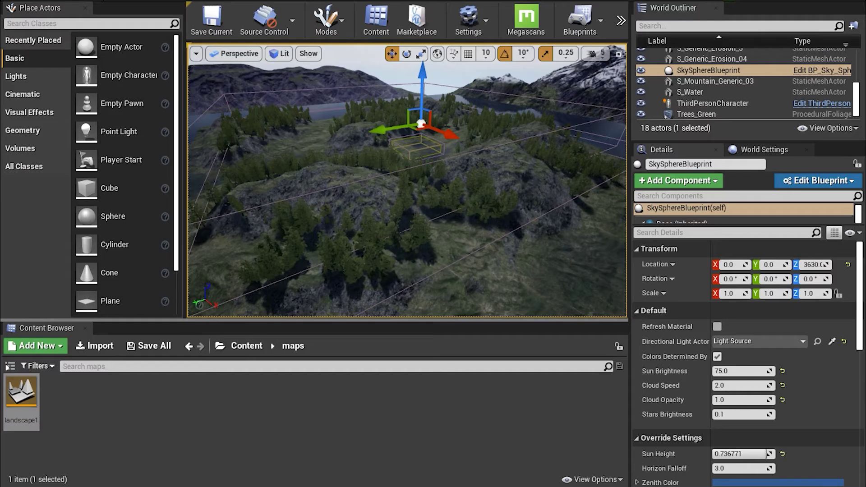
Examine the landscape1 map's forested hills, lake, rocky slopes and distant mountains from several viewpoints
{"action": "right_click_drag", "start_coordinate": [407, 180], "coordinate": [221, 207]}
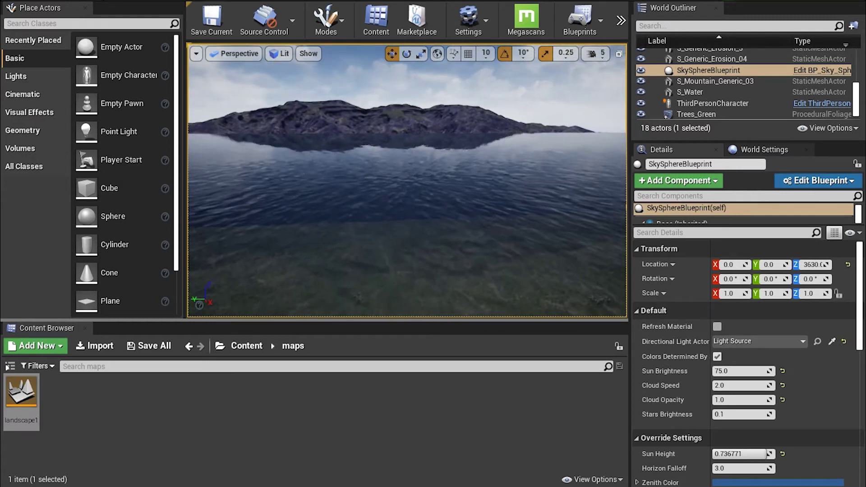
{"action": "right_click_drag", "start_coordinate": [407, 181], "coordinate": [477, 159]}
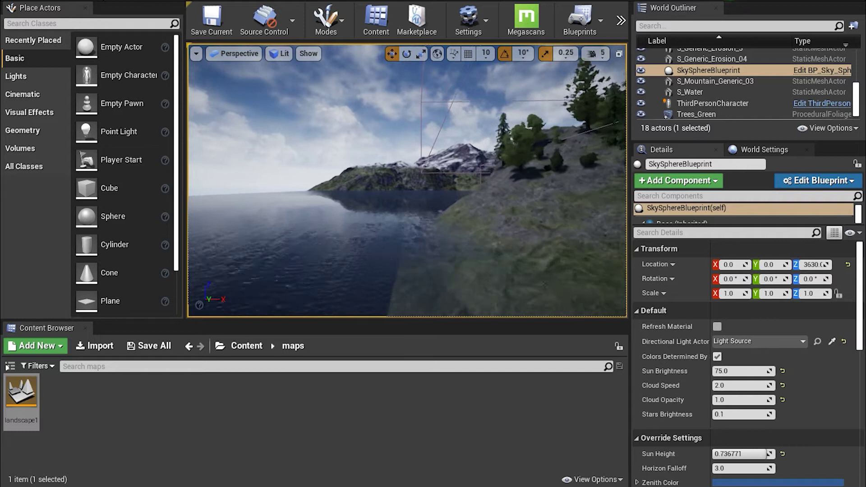
{"action": "right_click_drag", "start_coordinate": [442, 181], "coordinate": [458, 257]}
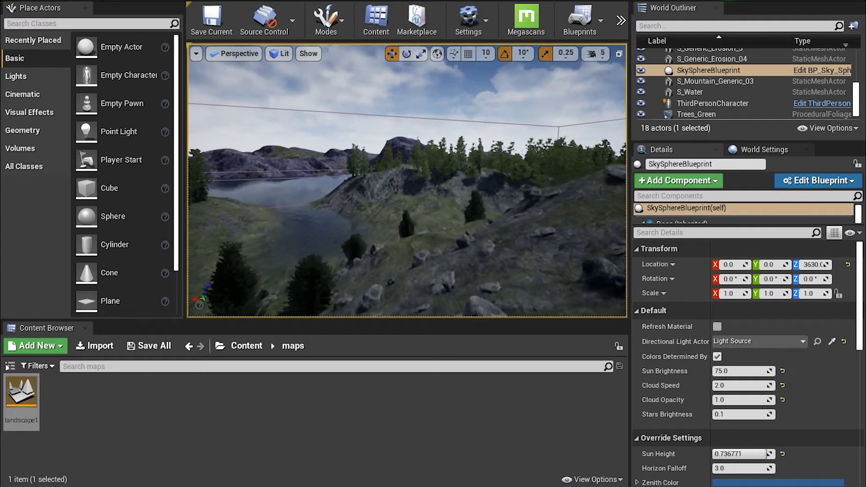
{"action": "right_click_drag", "start_coordinate": [406, 180], "coordinate": [519, 185]}
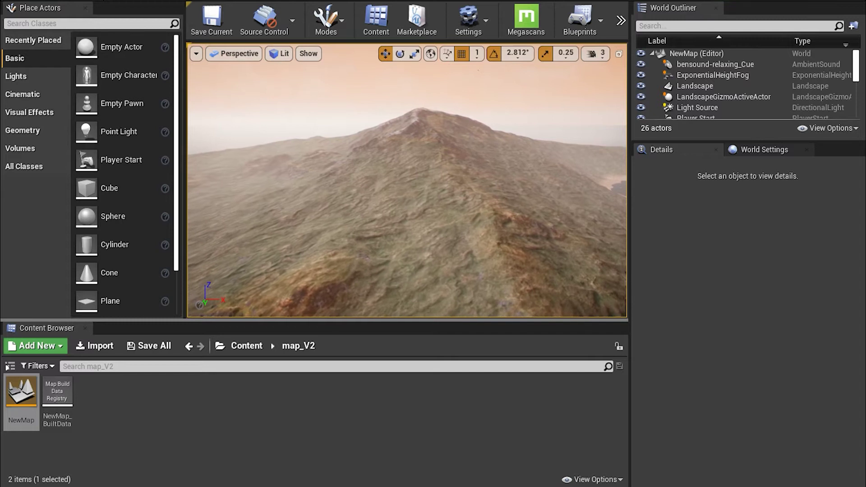
Set the viewport camera speed to 4 and fly up to the mountain peak in NewMap
{"action": "key", "text": "w"}
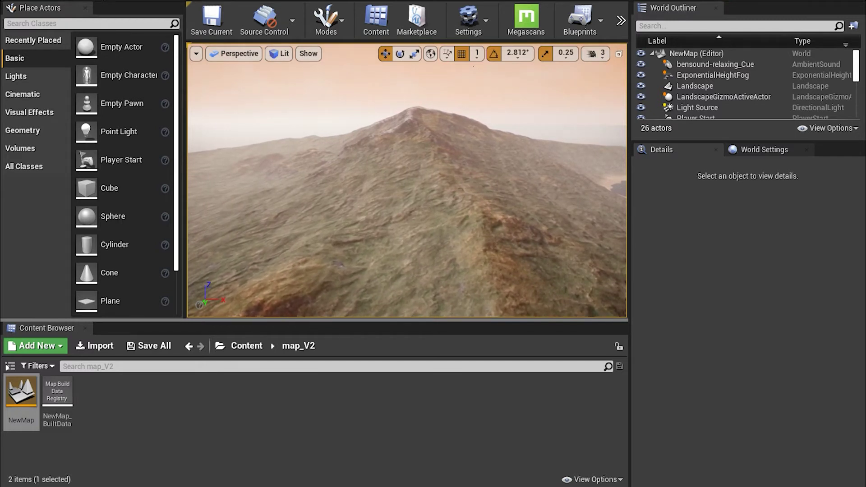
{"action": "left_click", "coordinate": [595, 53]}
{"action": "left_click_drag", "start_coordinate": [617, 83], "coordinate": [628, 83]}
{"action": "right_click_drag", "start_coordinate": [407, 180], "coordinate": [421, 113]}
{"action": "key", "text": "w"}
{"action": "key", "text": "w"}
{"action": "key", "text": "w"}
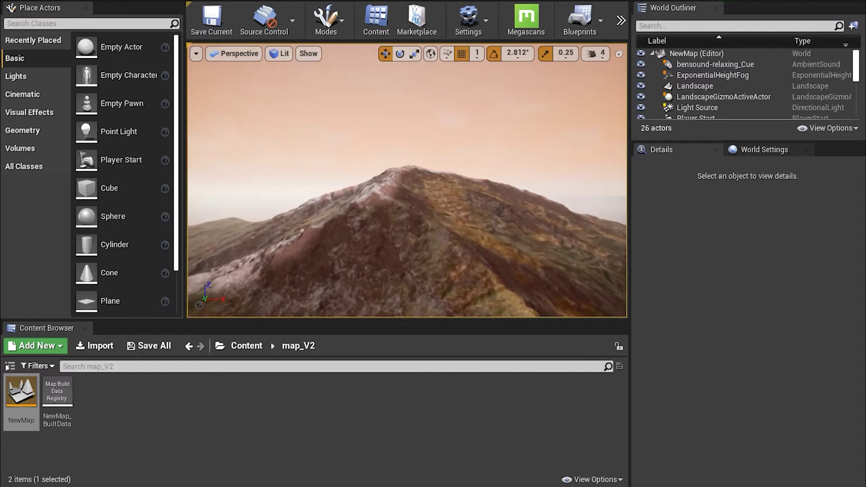
Examine the mountain's ridge and the rock and grass texturing on its surrounding slopes
{"action": "right_click_drag", "start_coordinate": [406, 181], "coordinate": [406, 165]}
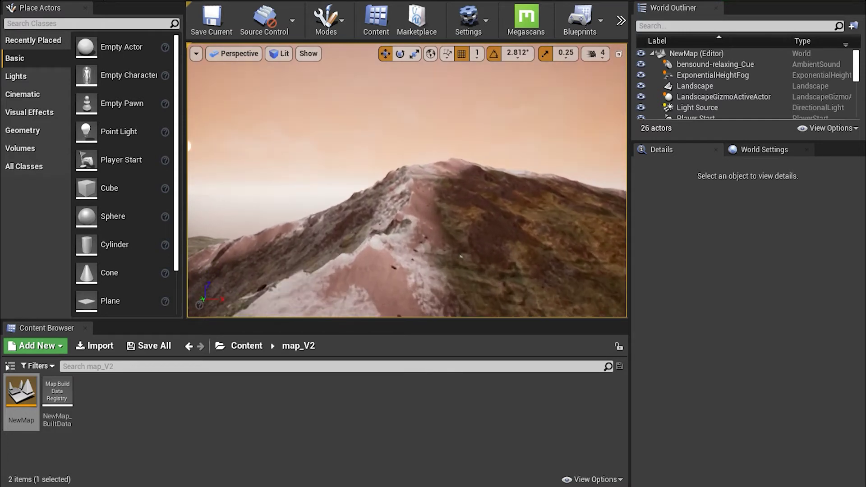
{"action": "key", "text": "w"}
{"action": "key", "text": "d"}
{"action": "right_click_drag", "start_coordinate": [407, 181], "coordinate": [454, 161]}
{"action": "key", "text": "d"}
{"action": "key", "text": "s"}
{"action": "key", "text": "s"}
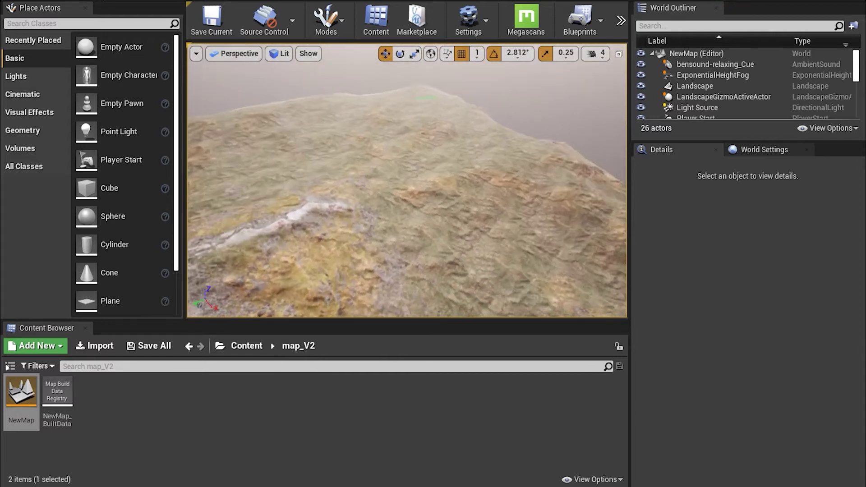
{"action": "right_click_drag", "start_coordinate": [406, 180], "coordinate": [440, 152]}
{"action": "right_click_drag", "start_coordinate": [407, 180], "coordinate": [425, 198]}
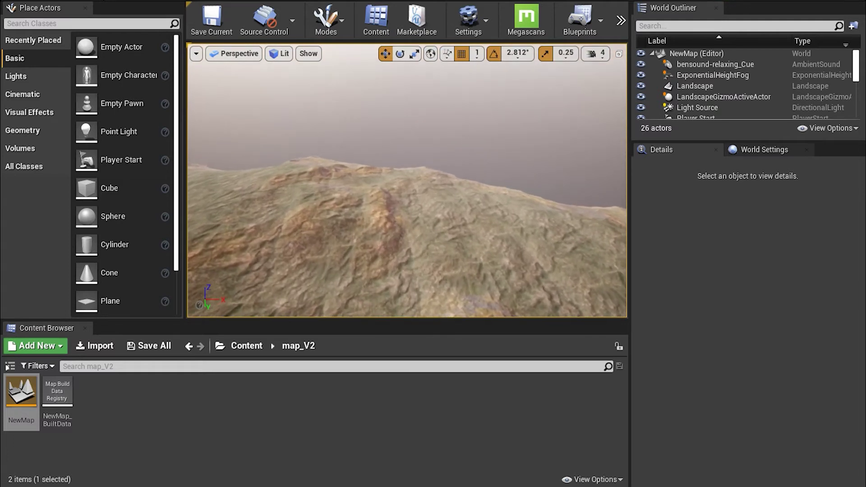
{"action": "key", "text": "w"}
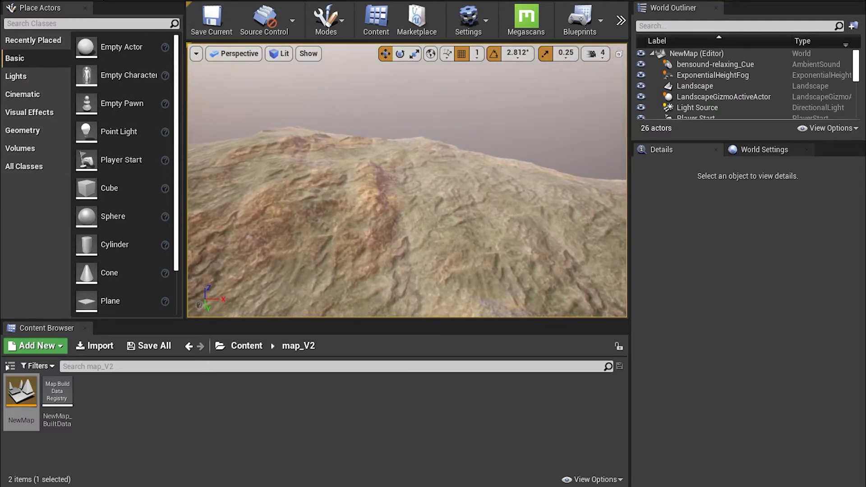
{"action": "right_click_drag", "start_coordinate": [407, 180], "coordinate": [356, 143]}
{"action": "right_click_drag", "start_coordinate": [407, 180], "coordinate": [371, 197]}
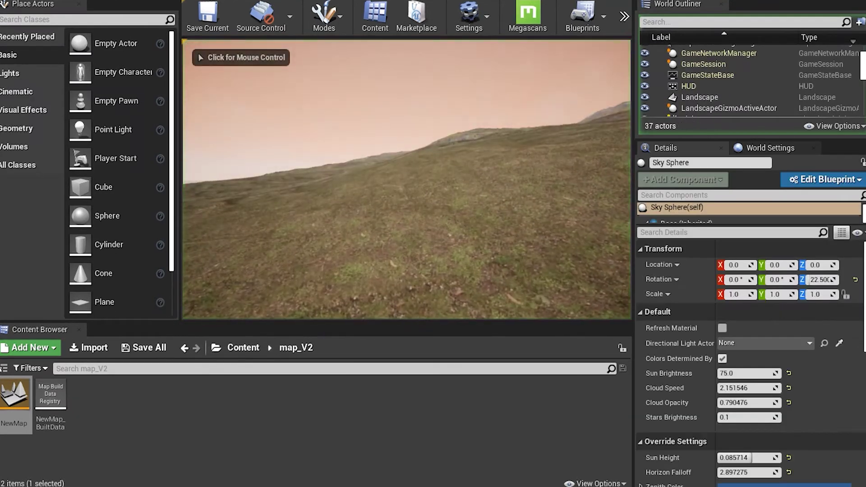
Walk the character in play mode across the grass, along the stone path and to the shore, then end the play session
{"action": "left_click", "coordinate": [406, 179]}
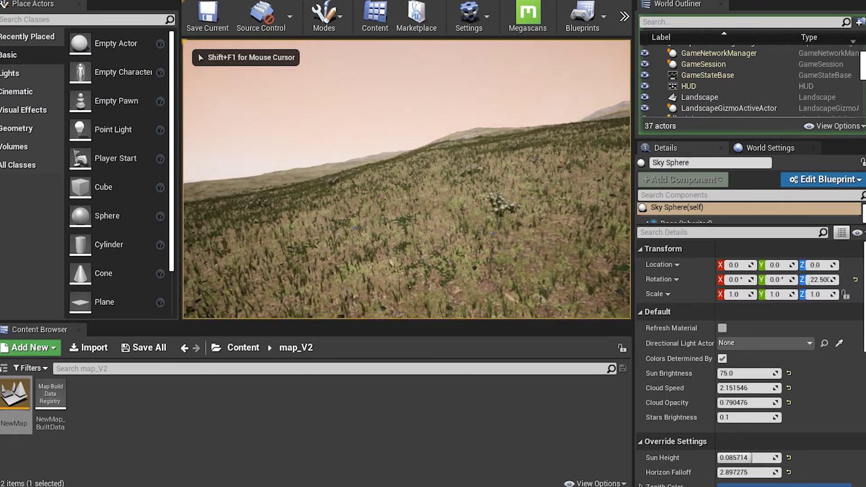
{"action": "key", "text": "w"}
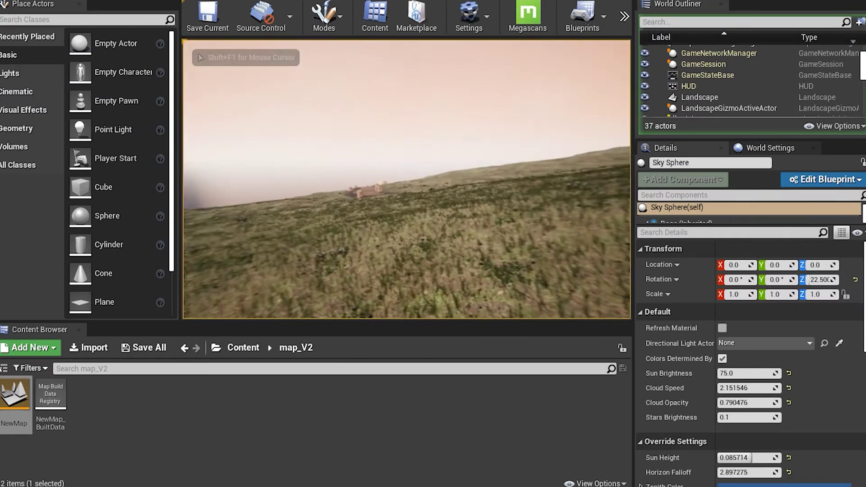
{"action": "key", "text": "w"}
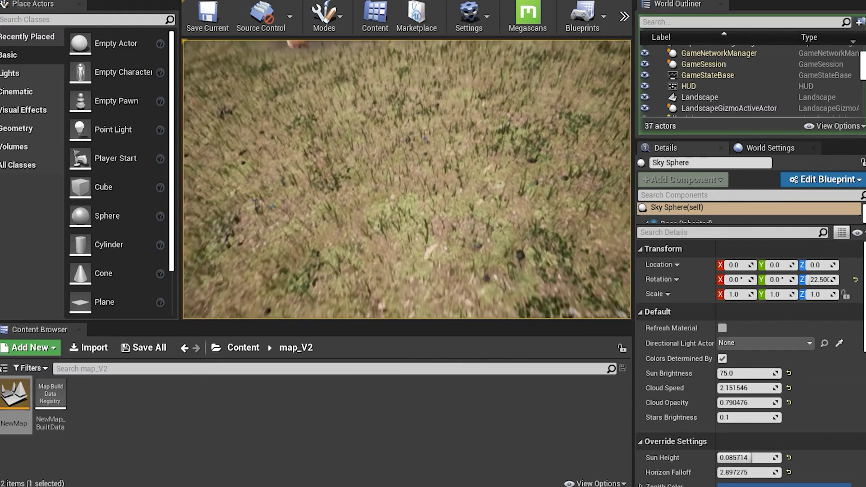
{"action": "key", "text": "w"}
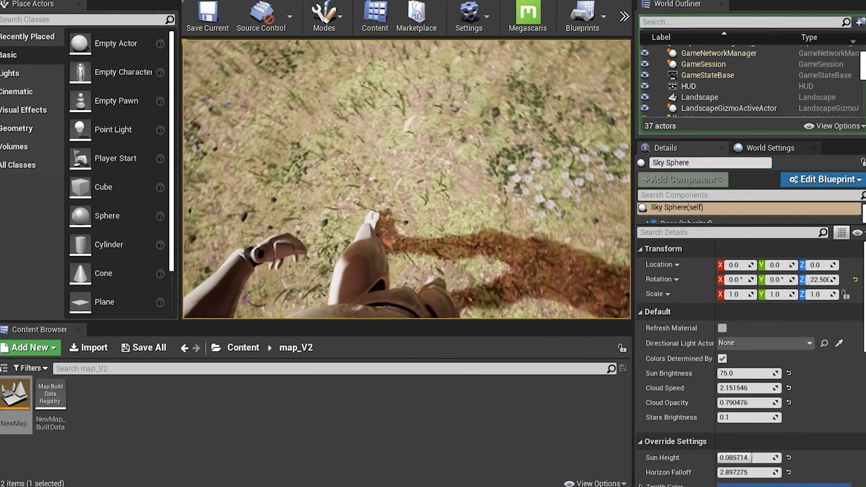
{"action": "key", "text": "w"}
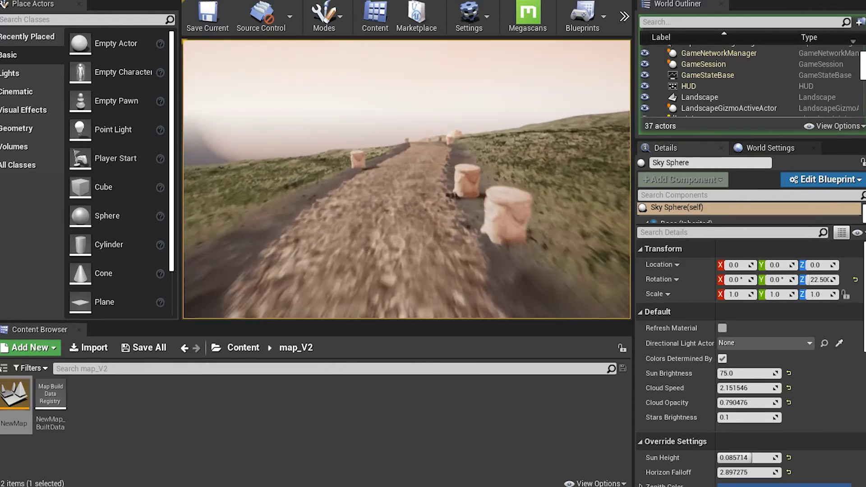
{"action": "key", "text": "w"}
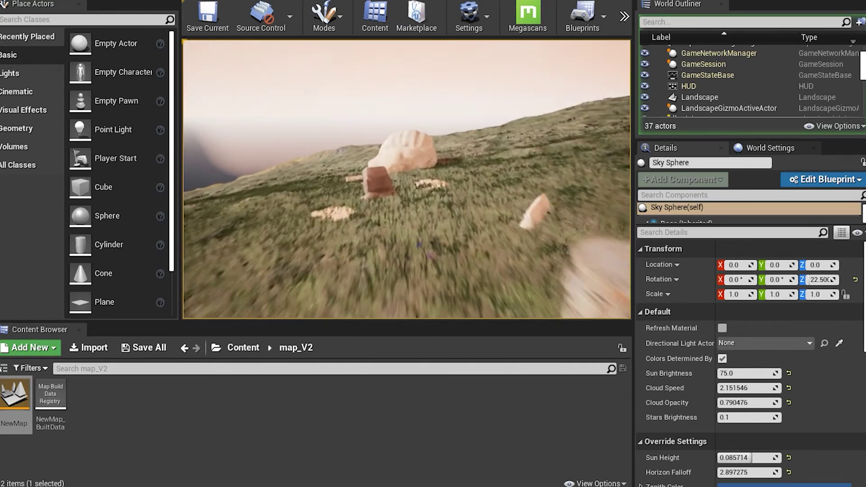
{"action": "key", "text": "w"}
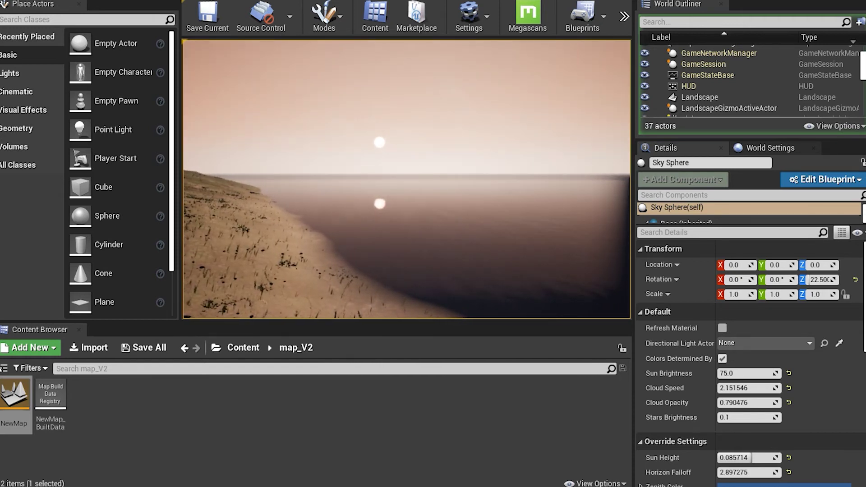
{"action": "key", "text": "Escape"}
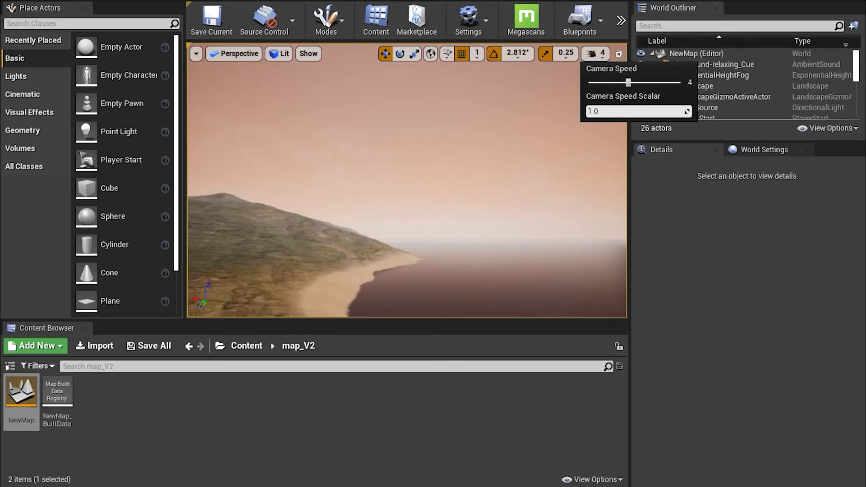
Set the viewport camera speed to 6 and survey the coastline, water reflections and mountain slopes of NewMap
{"action": "left_click_drag", "start_coordinate": [628, 83], "coordinate": [654, 83]}
{"action": "key", "text": "w"}
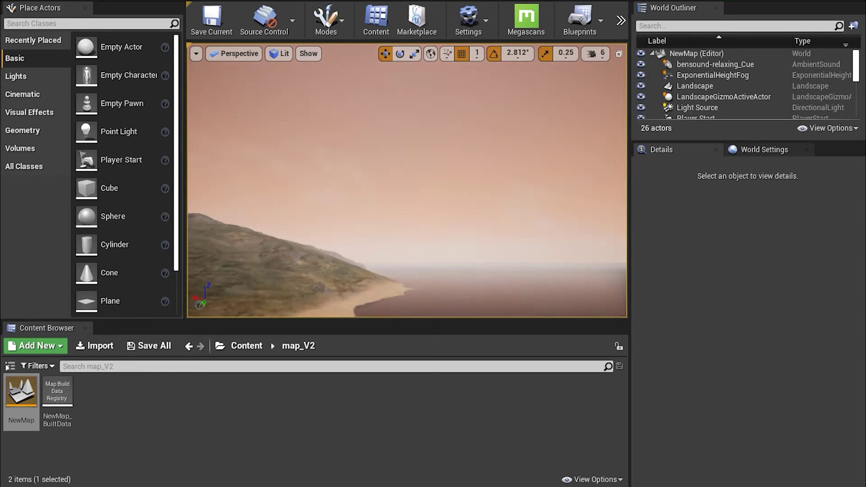
{"action": "key", "text": "w"}
{"action": "right_click_drag", "start_coordinate": [407, 181], "coordinate": [316, 221]}
{"action": "right_click_drag", "start_coordinate": [427, 218], "coordinate": [494, 218]}
{"action": "key", "text": "s"}
{"action": "key", "text": "w"}
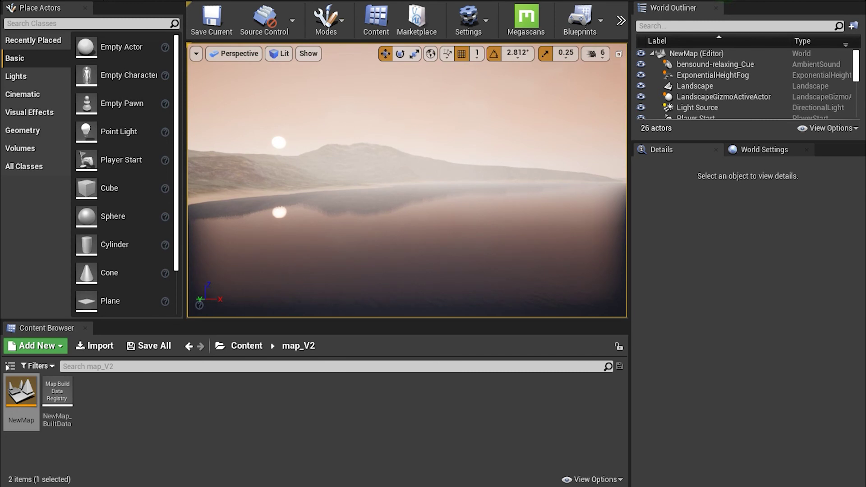
{"action": "right_click_drag", "start_coordinate": [494, 218], "coordinate": [370, 244]}
{"action": "key", "text": "w"}
{"action": "key", "text": "w"}
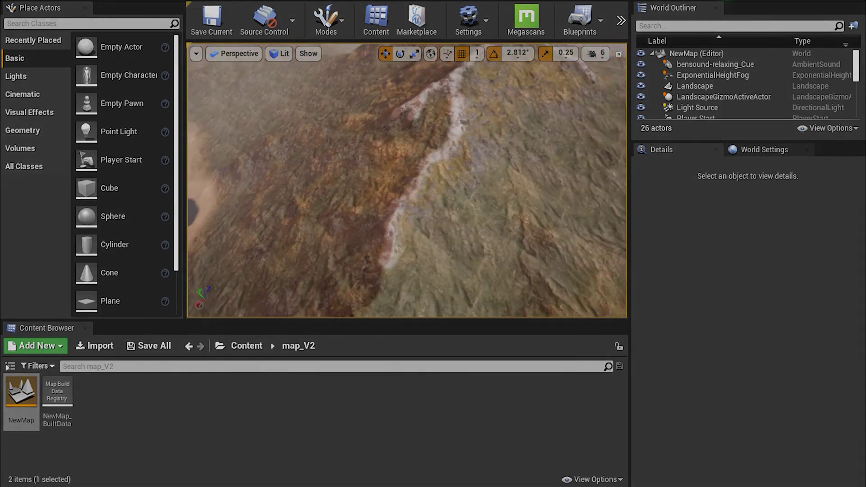